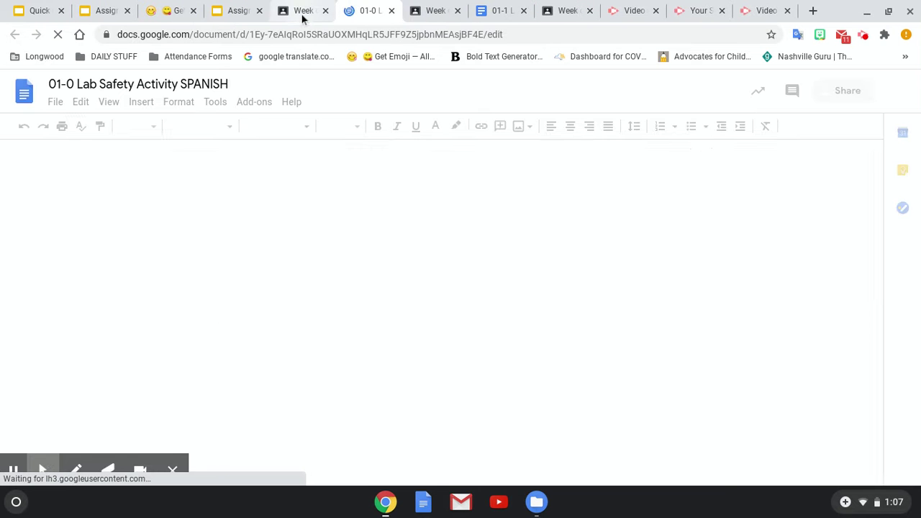
From the Classroom assignment, open the 15-page Lab Safety Station Pictures PDF in a separate Drive tab
click(302, 13)
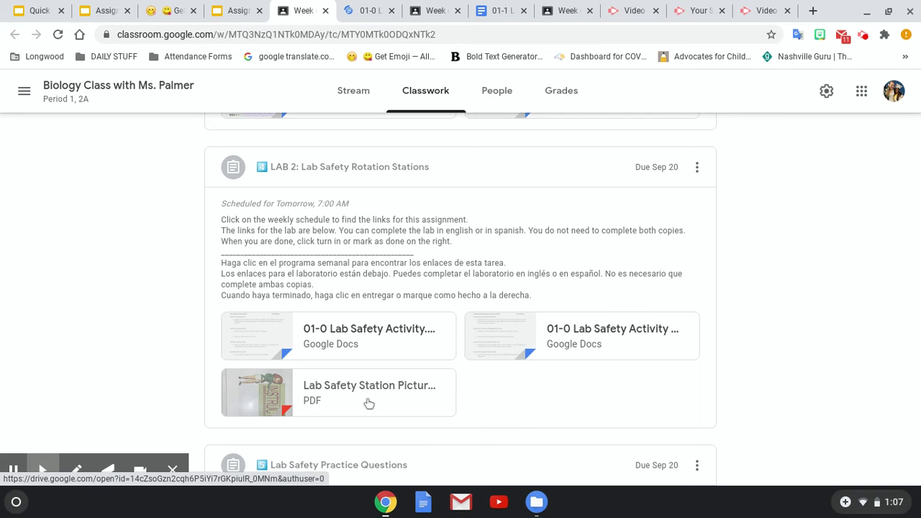
click(359, 392)
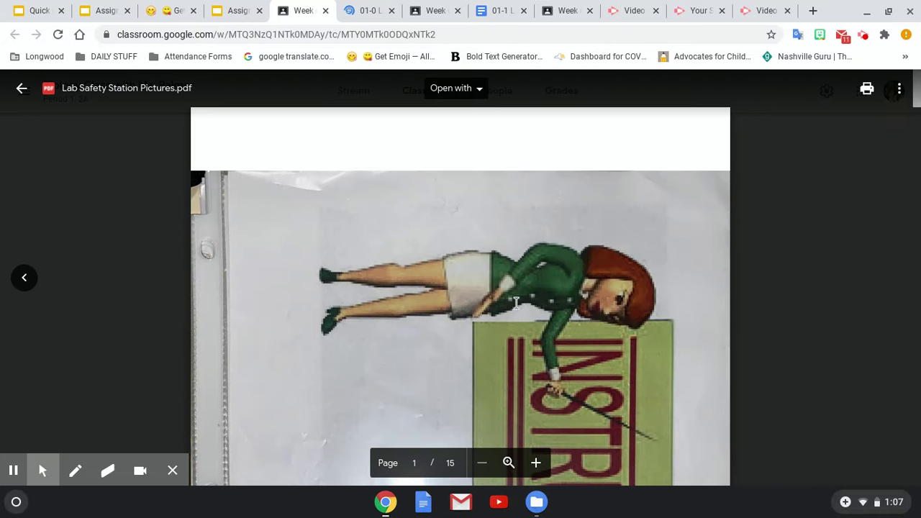
scroll(743, 292, down, 3)
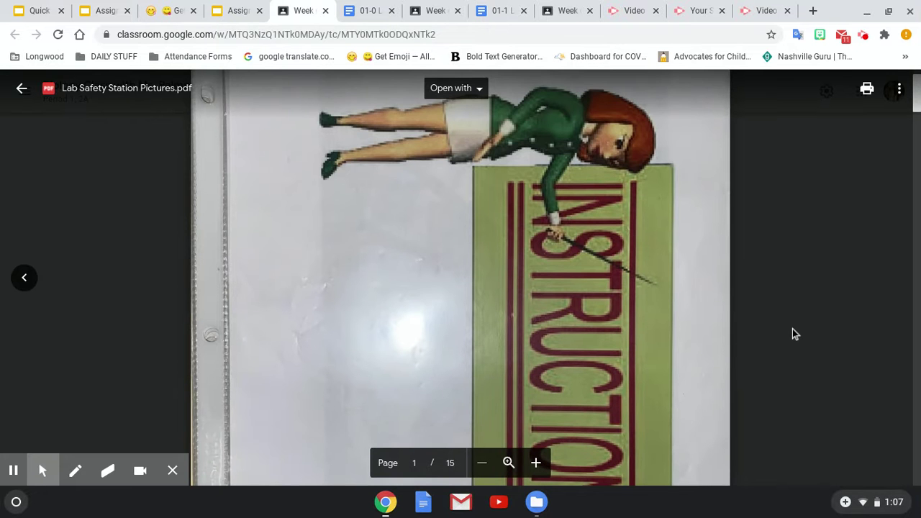
scroll(792, 334, down, 3)
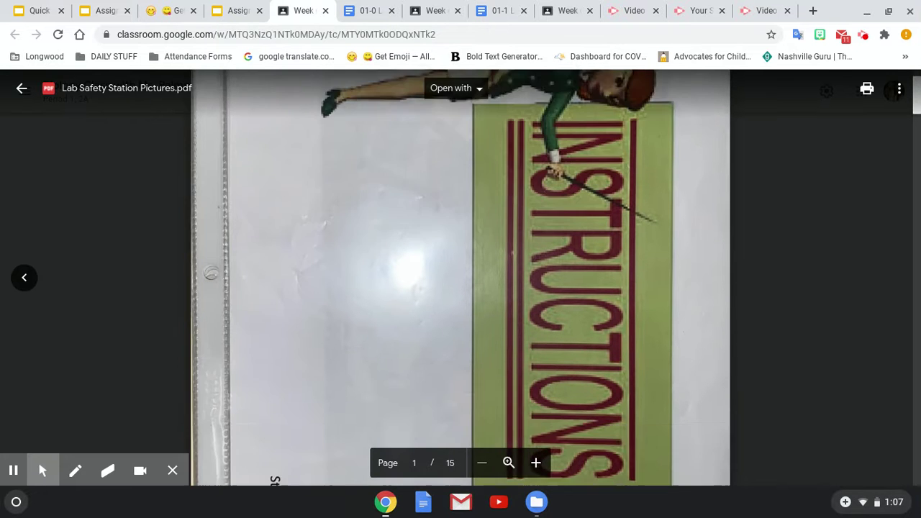
scroll(792, 333, up, 3)
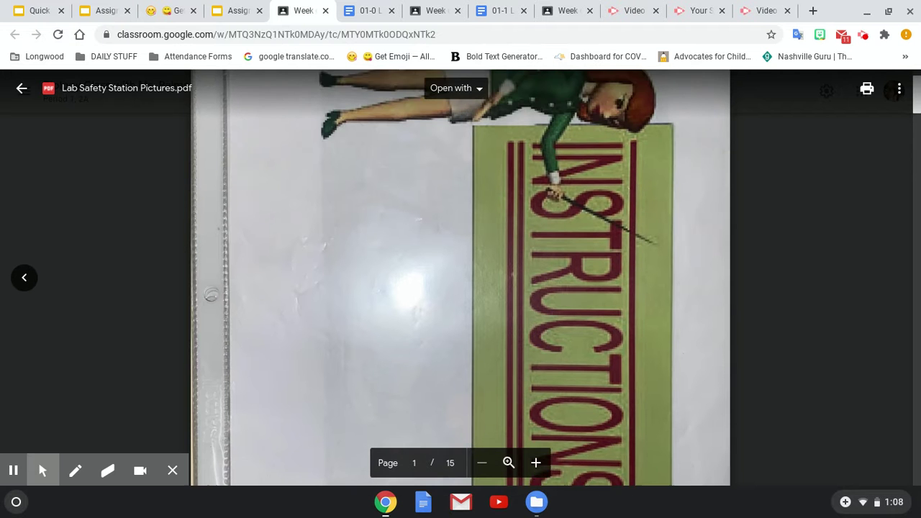
click(899, 89)
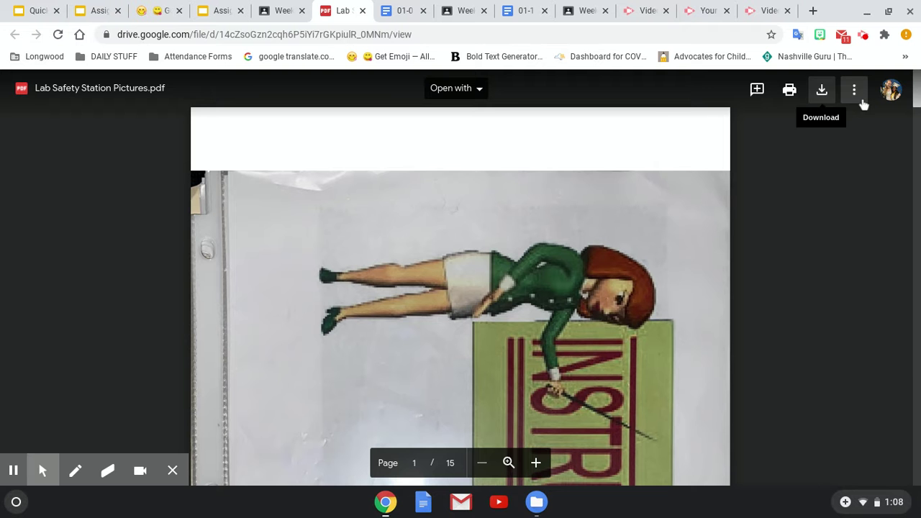
Open and then dismiss the more-actions menu for the Lab Safety Station Pictures PDF in Drive
click(856, 98)
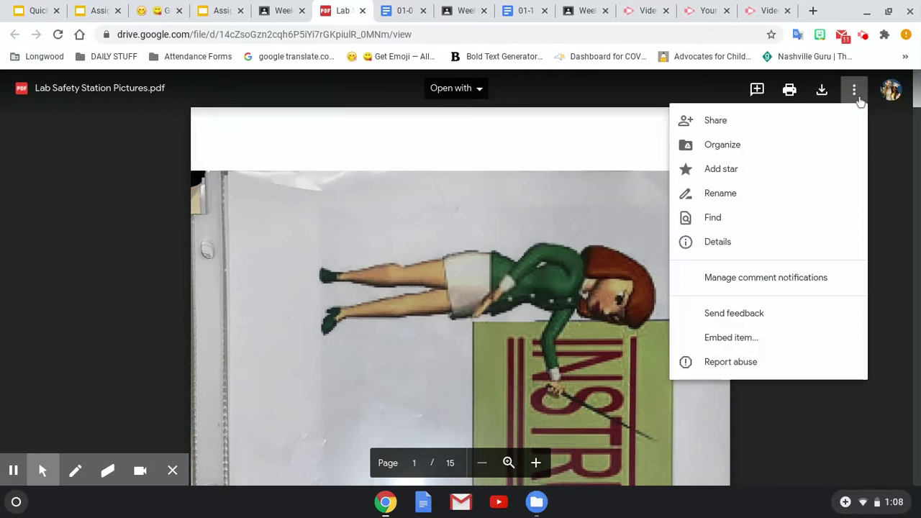
click(880, 172)
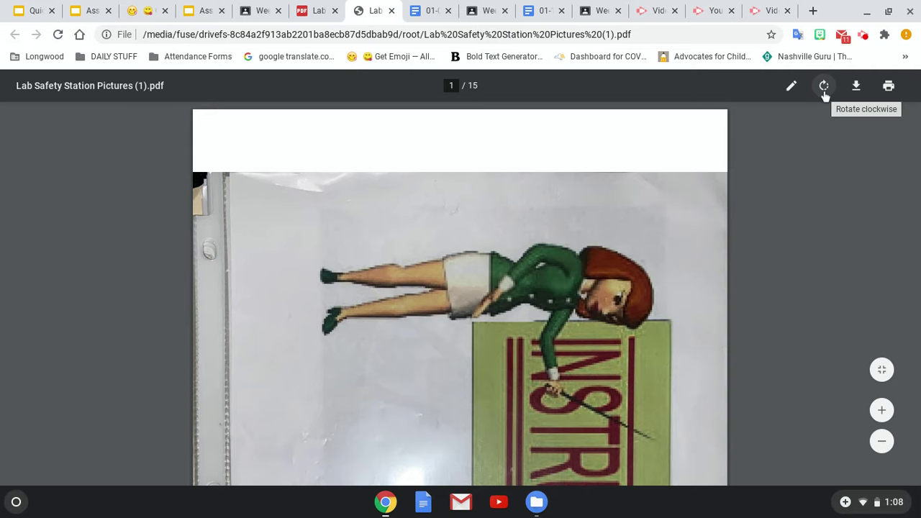
Rotate the downloaded PDF clockwise three times until the station pictures are upright
click(824, 86)
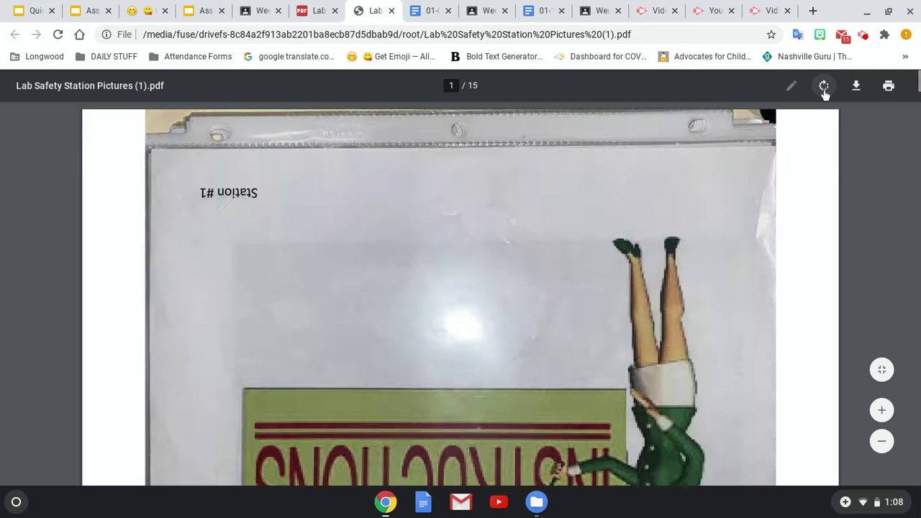
click(824, 86)
click(823, 86)
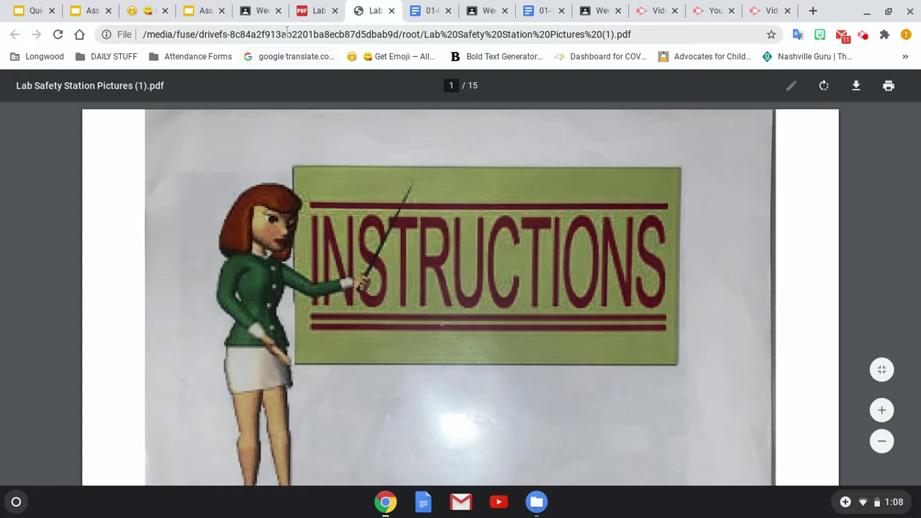
Move through the open tabs back to the Spanish 01-0 Lab Safety Activity doc
click(310, 19)
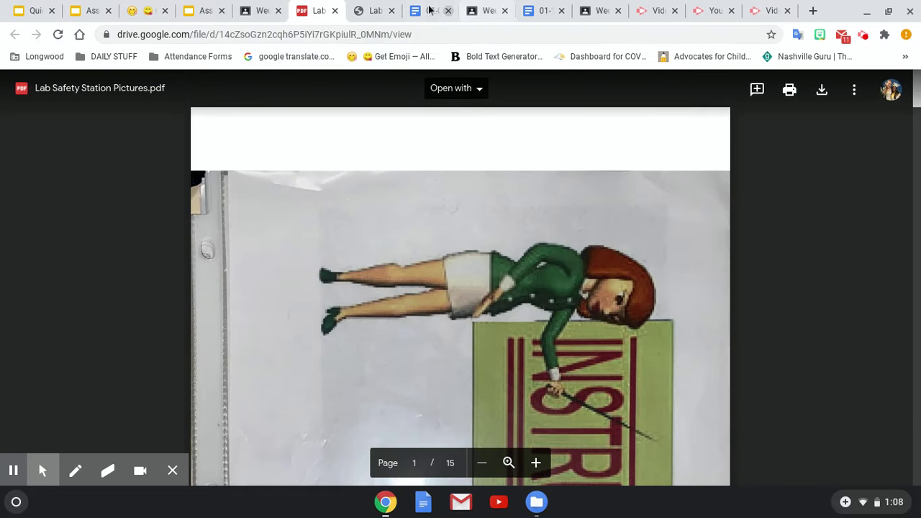
click(373, 11)
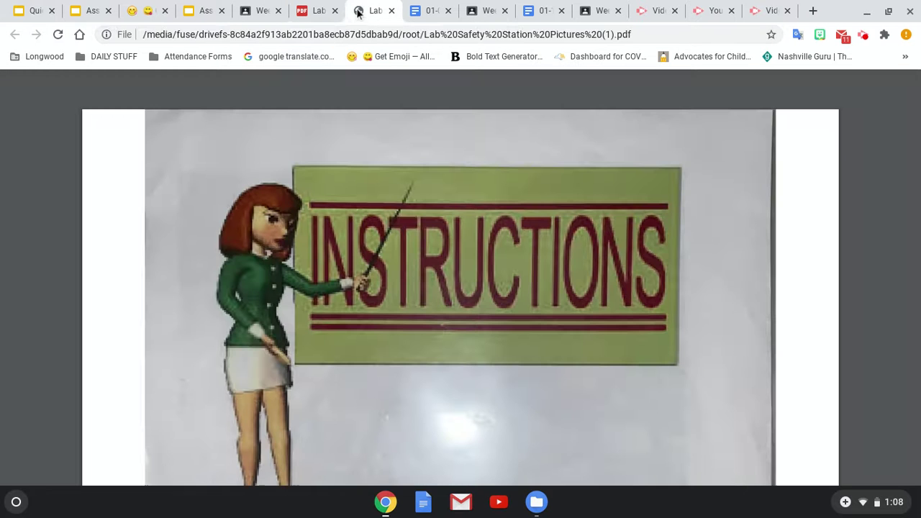
click(414, 13)
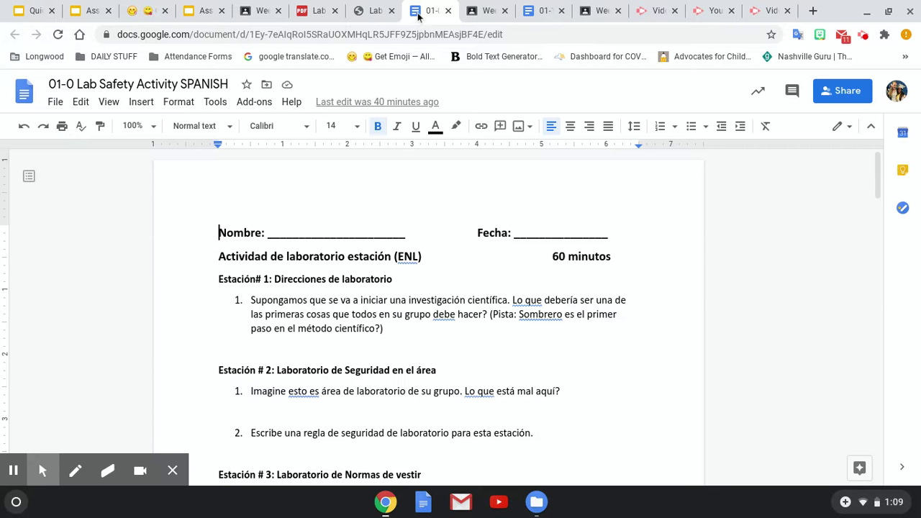
Close the extra Week schedule and duplicate 01-1 worksheet tabs, keeping the Spanish worksheet
click(505, 10)
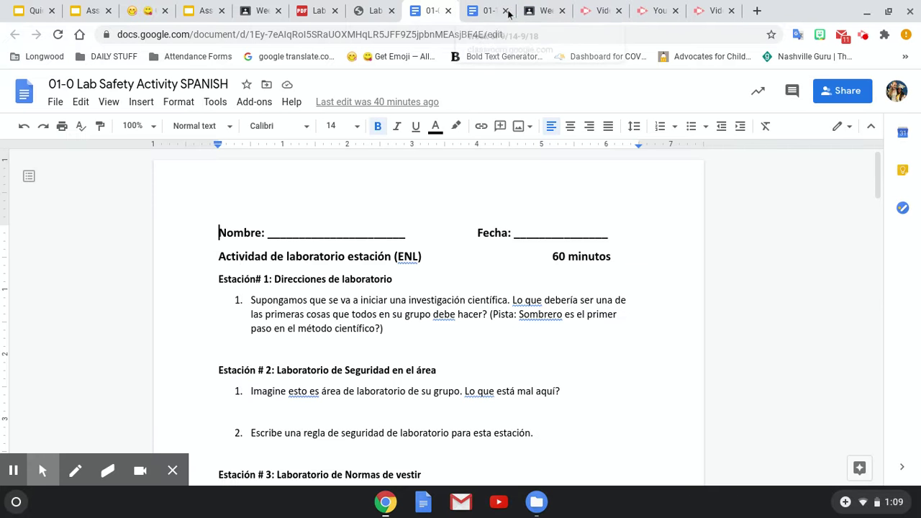
click(507, 12)
click(507, 11)
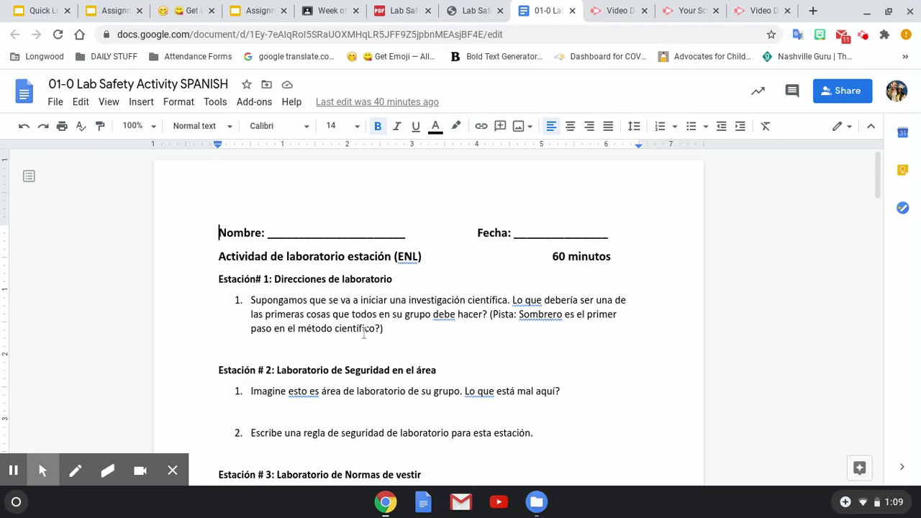
scroll(364, 333, down, 1)
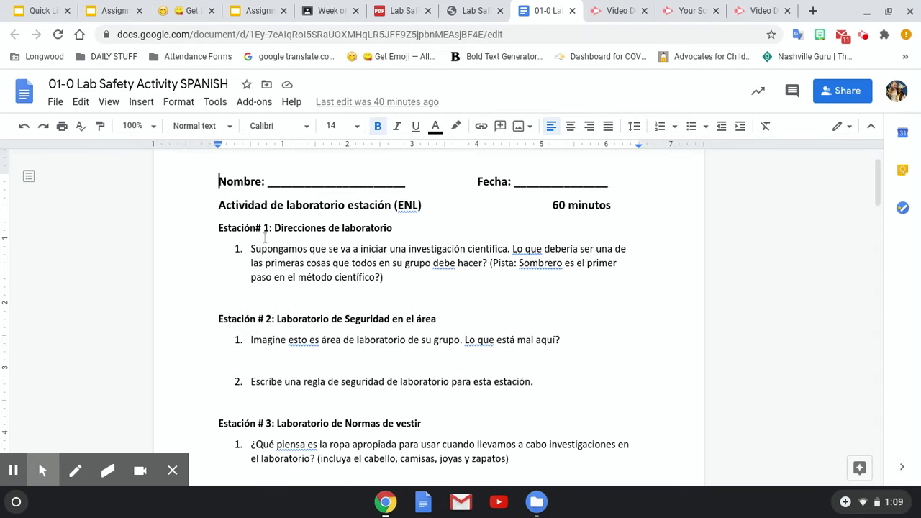
click(331, 11)
Check the upright Station #1 picture in the downloaded PDF, then return to the Spanish worksheet
click(399, 10)
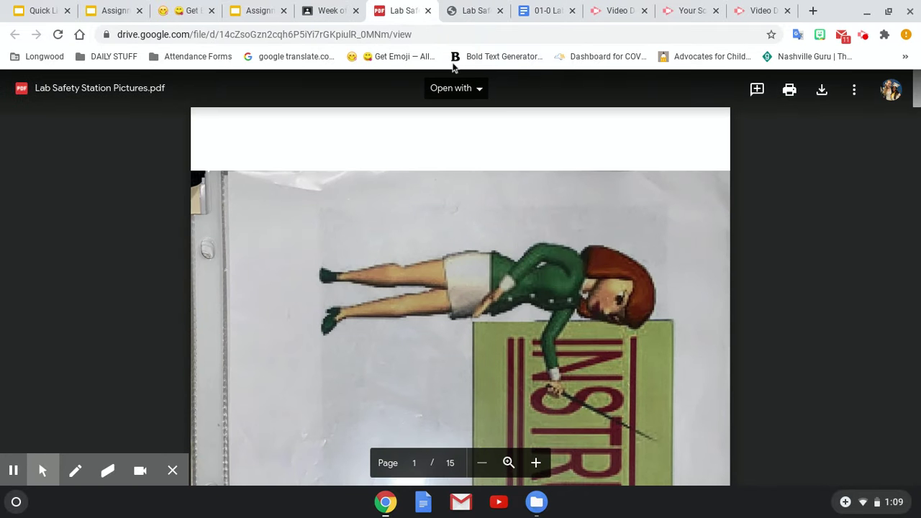
click(467, 13)
mouse_move(346, 326)
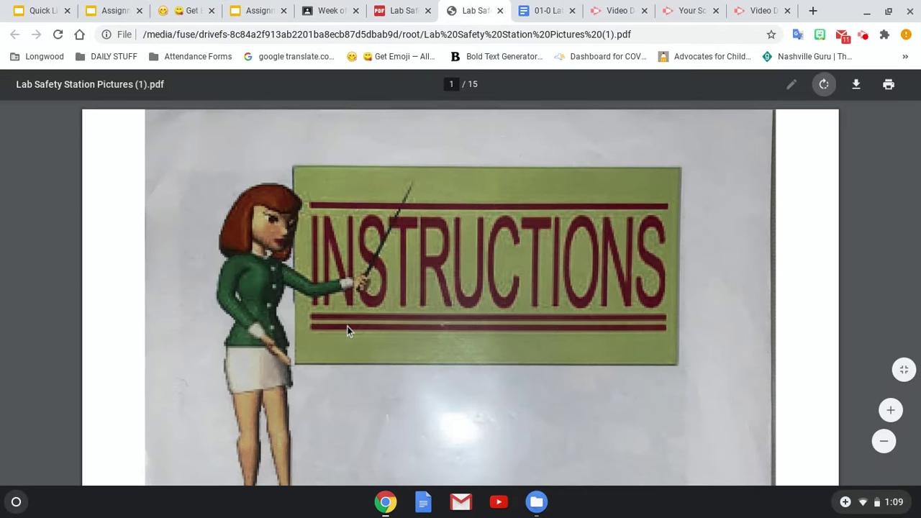
scroll(346, 326, down, 5)
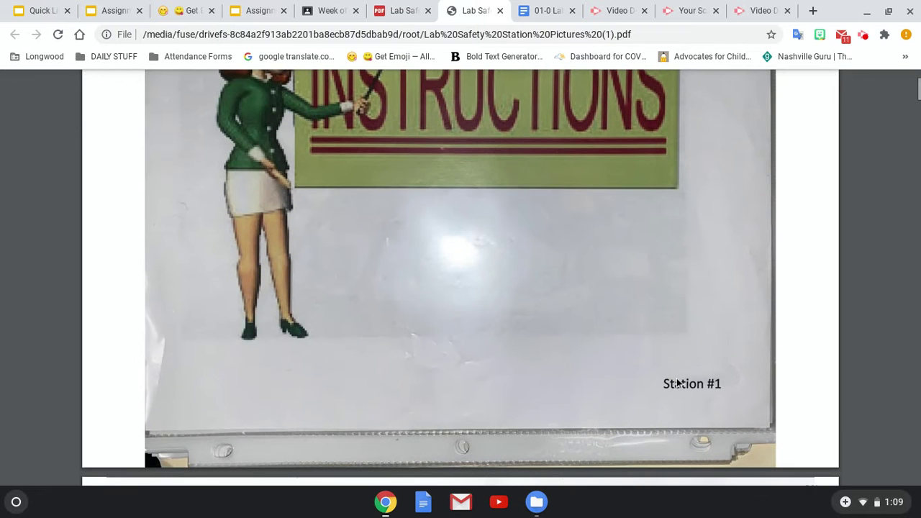
scroll(678, 380, up, 2)
scroll(386, 267, up, 2)
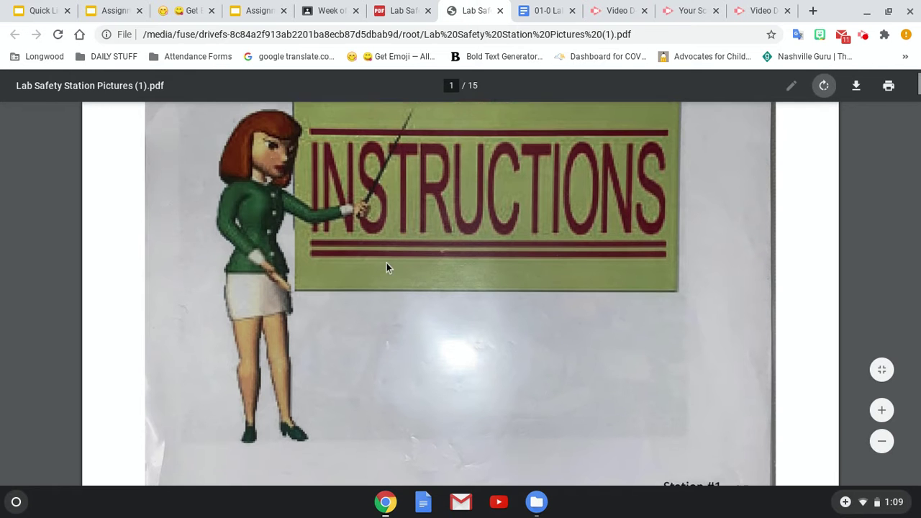
click(533, 12)
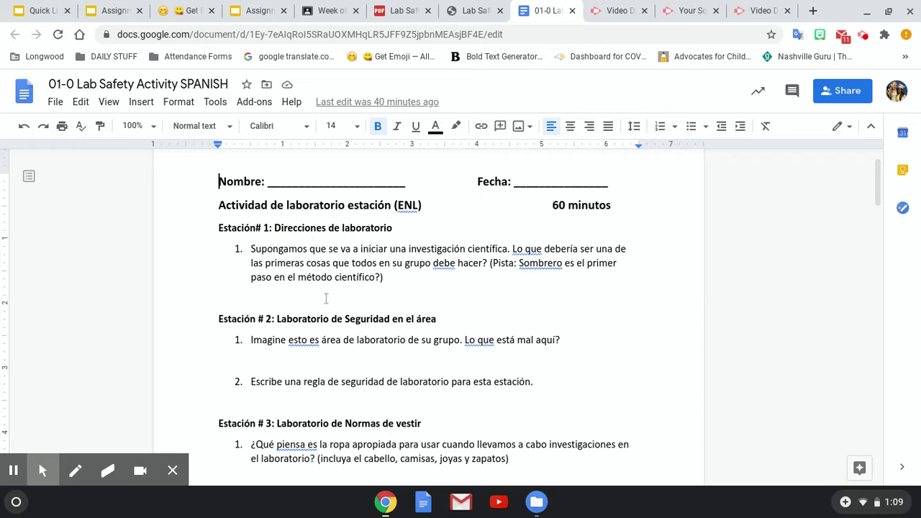
Open the English 01-0 Lab Safety Activity attachment from the assignment and recheck the station pictures PDFs
drag(391, 282, 253, 248)
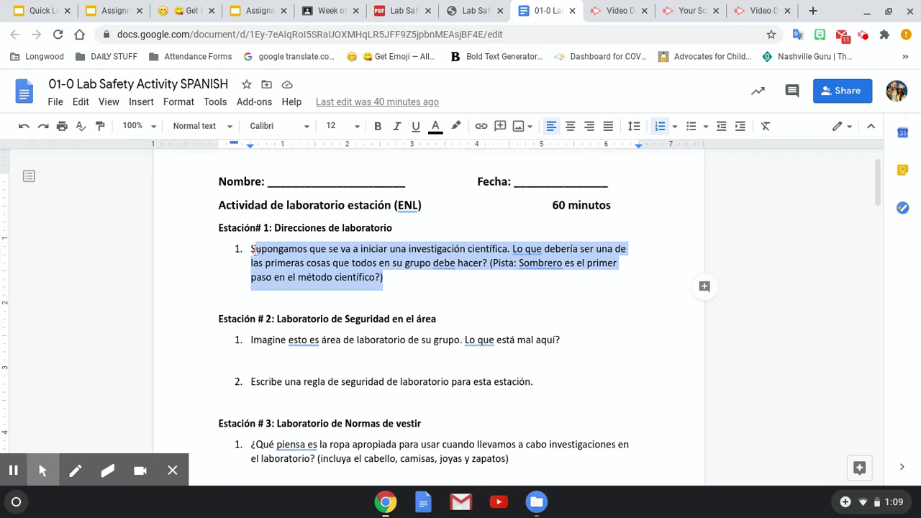
click(404, 290)
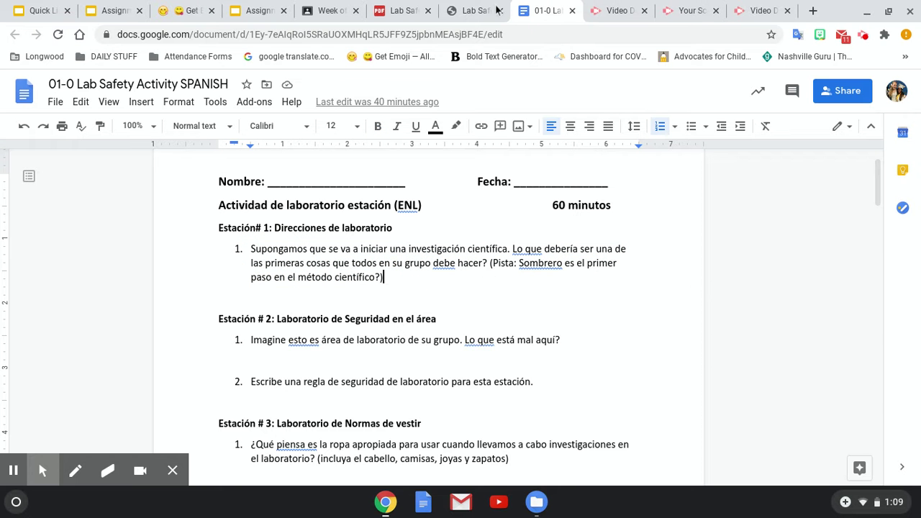
click(325, 11)
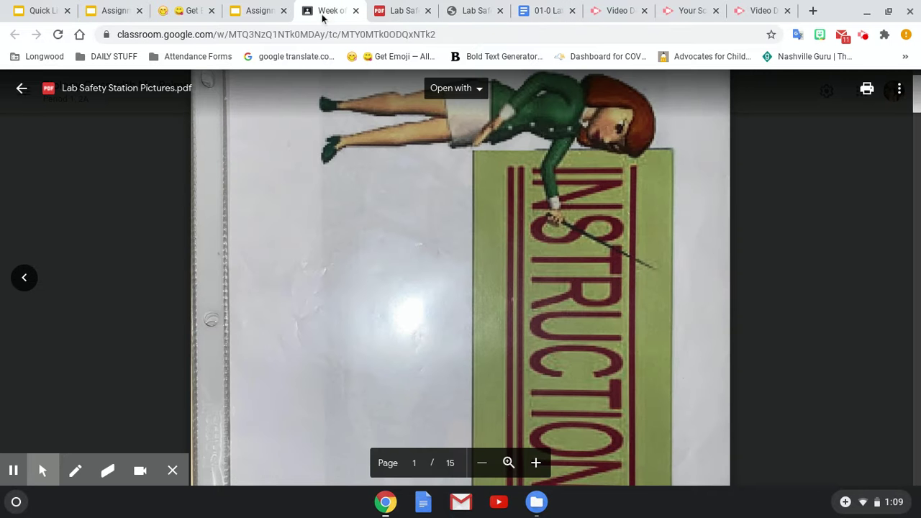
click(24, 99)
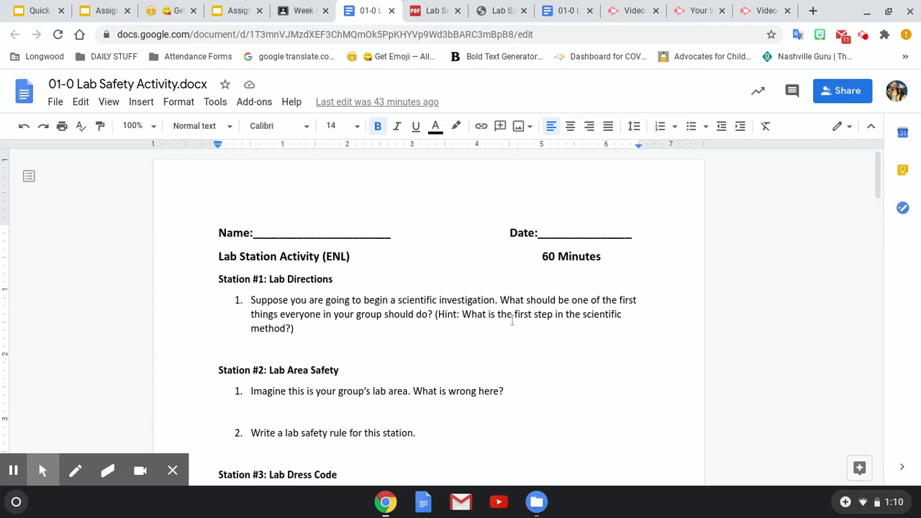
click(433, 10)
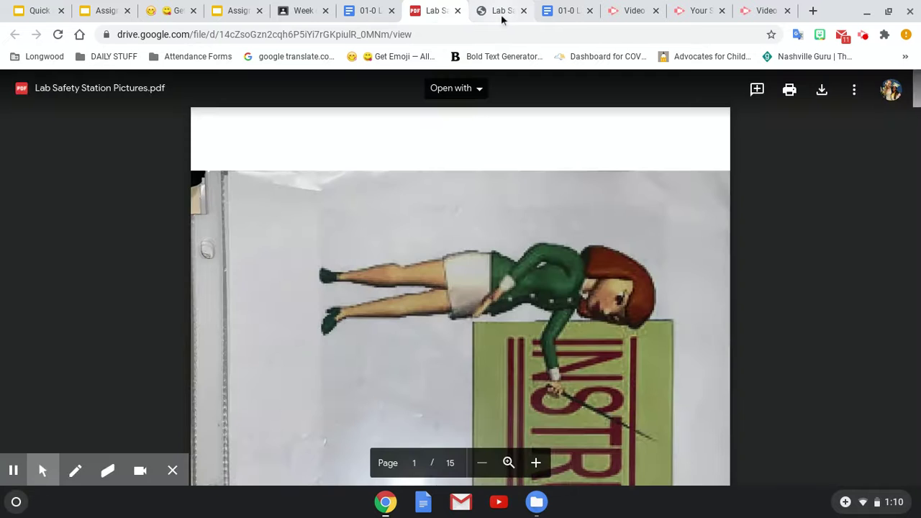
click(501, 16)
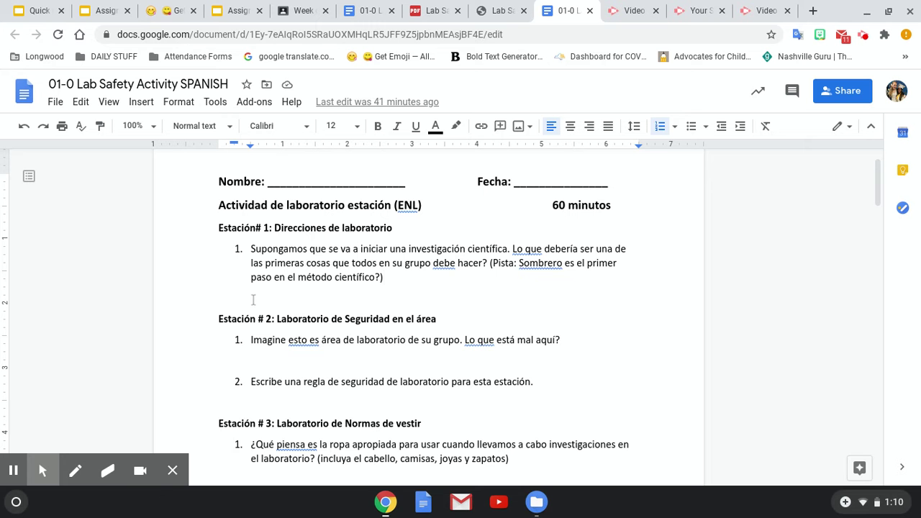
Type 'Read the instructions.' on the empty line under the Estación #1 question
click(253, 299)
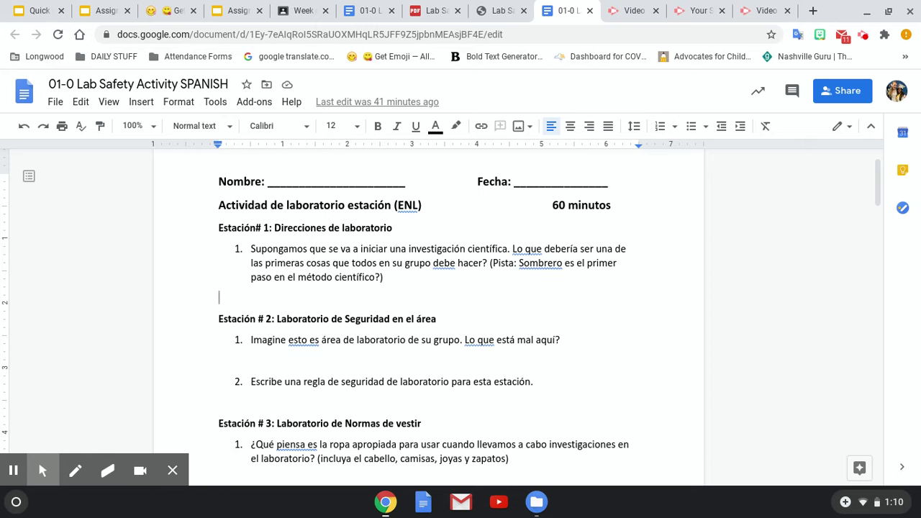
text(Wri)
key(BackSpace)
key(BackSpace)
key(BackSpace)
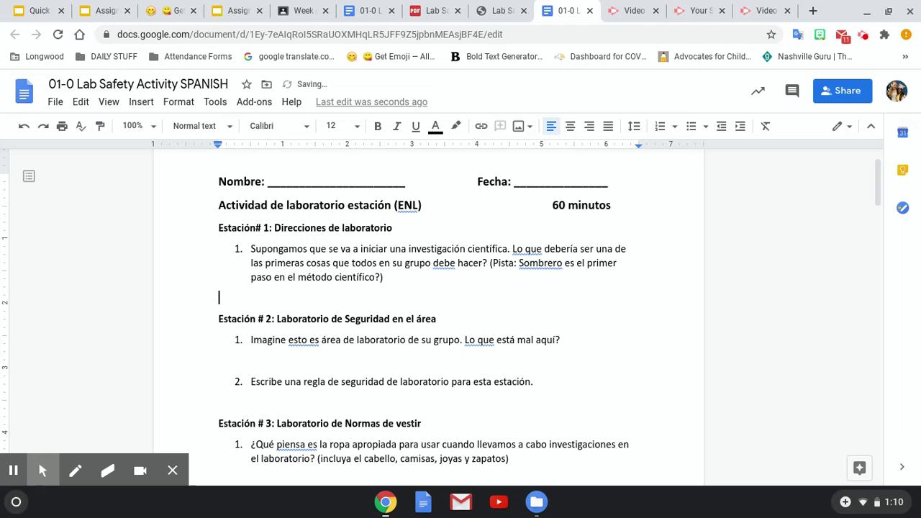
text(Read the instructions)
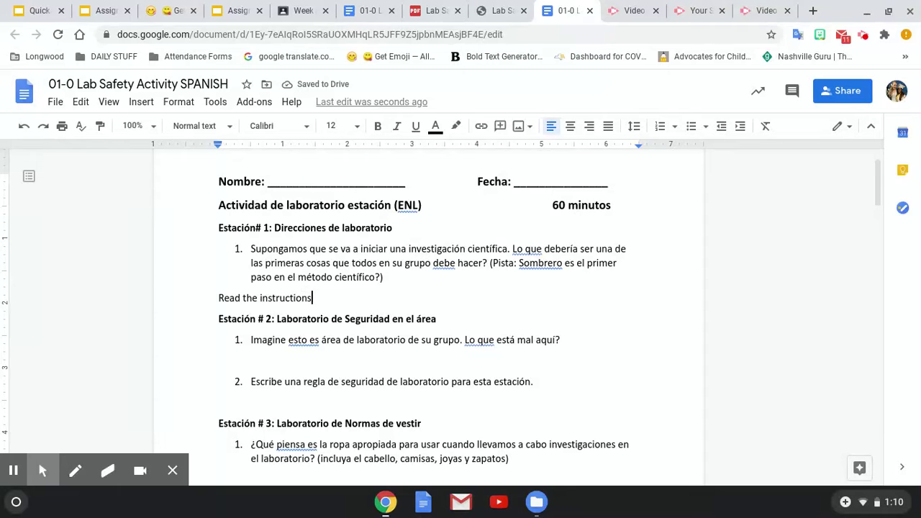
text(.)
Make the 'Read the instructions' answer bold red text and delete its trailing period
drag(325, 296, 218, 298)
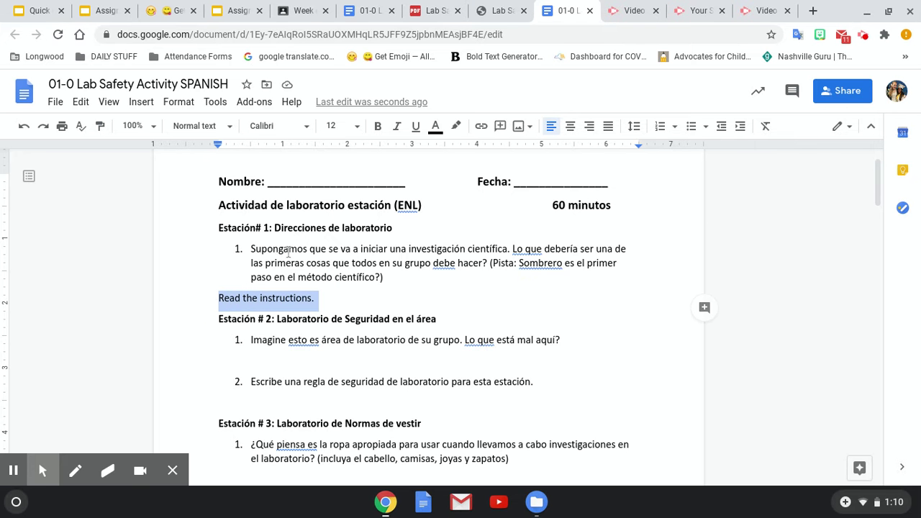
click(436, 135)
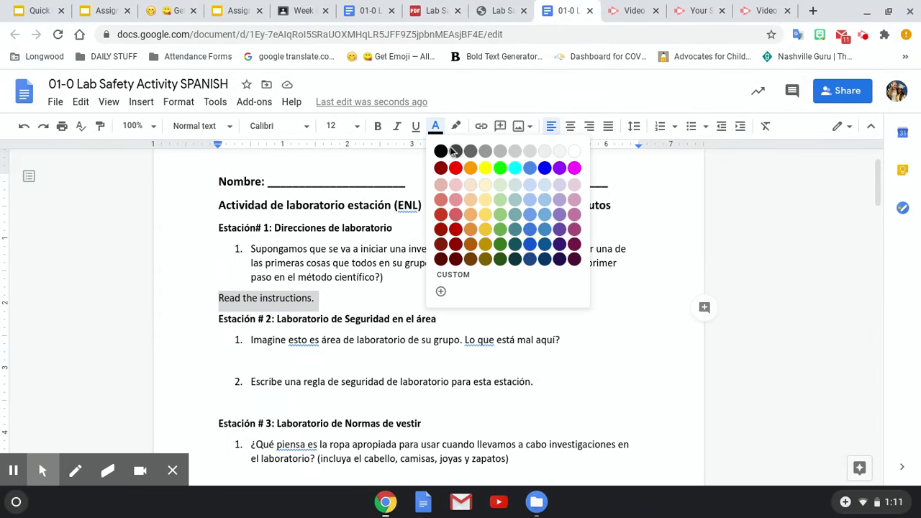
click(546, 170)
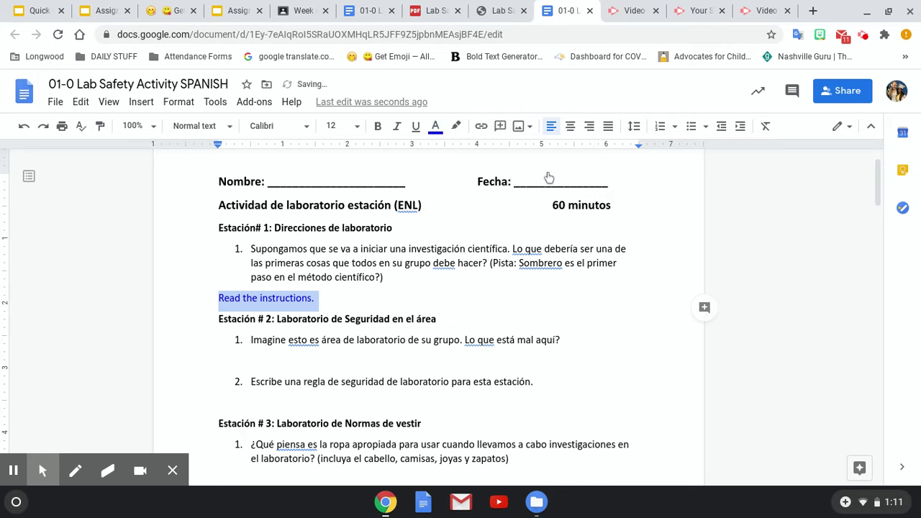
click(435, 129)
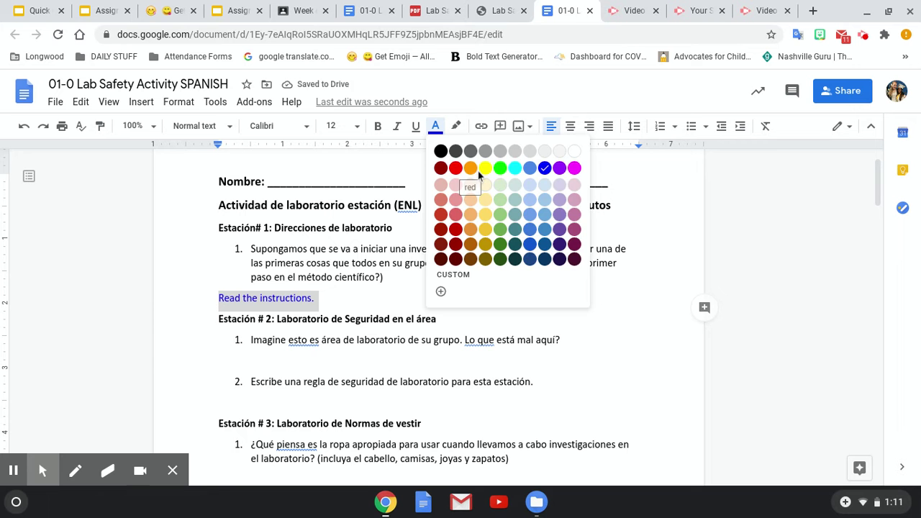
click(455, 168)
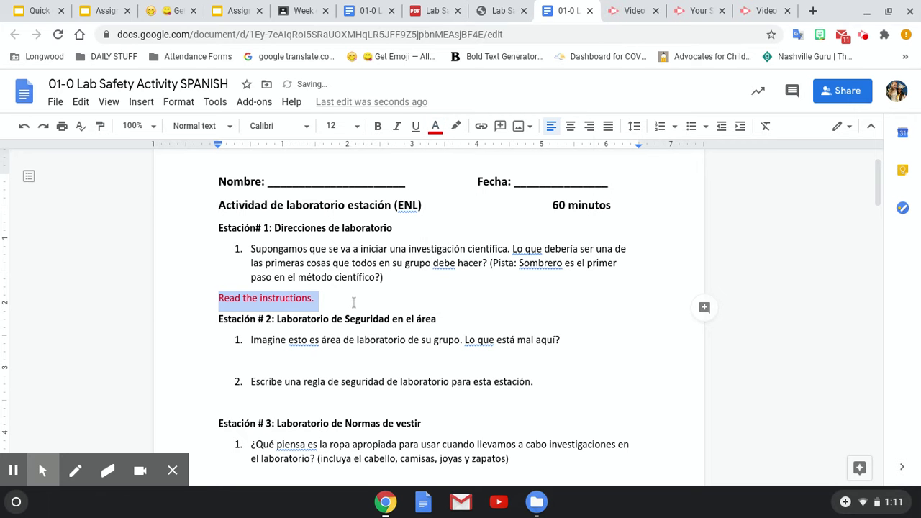
click(377, 126)
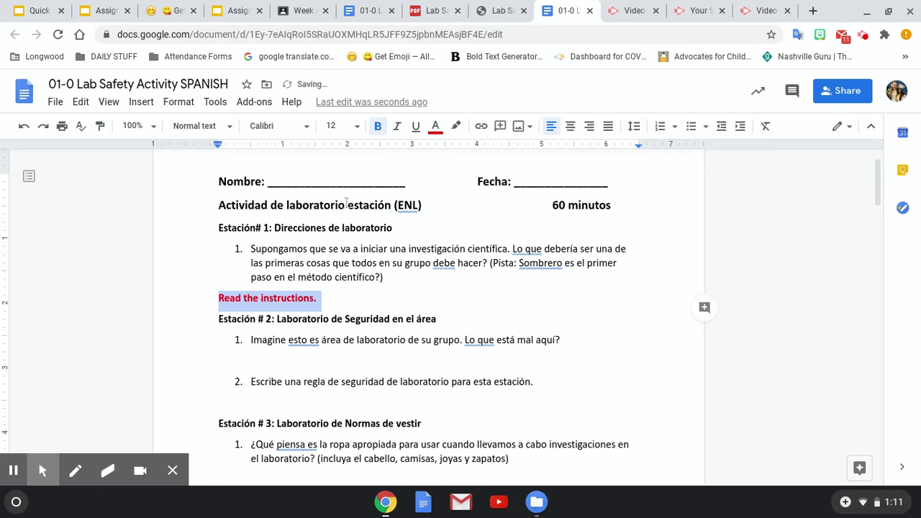
click(352, 303)
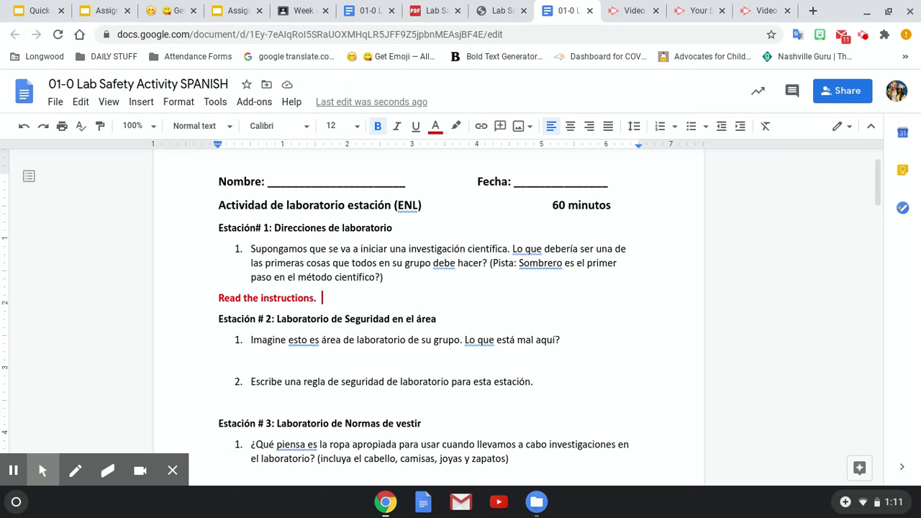
key(BackSpace)
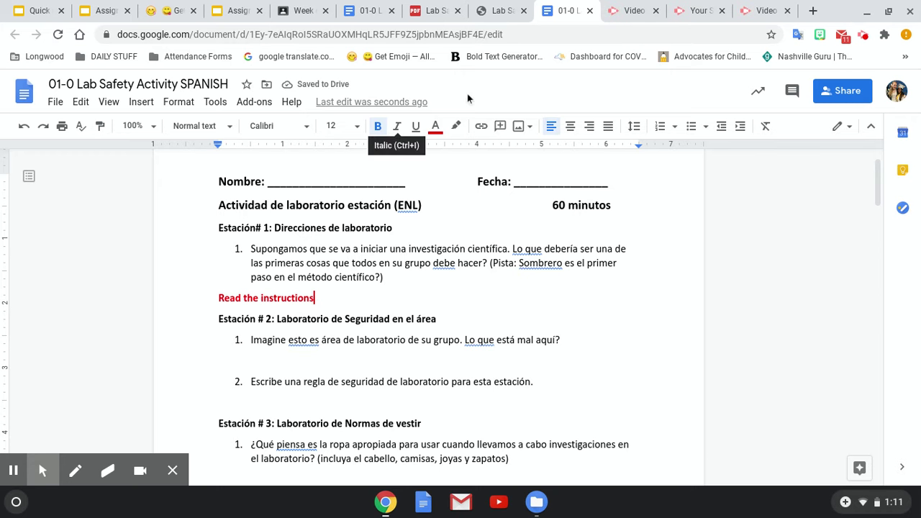
Scroll through the downloaded station pictures from Station #5 to Station #15, then bring up the Drive copy
click(504, 13)
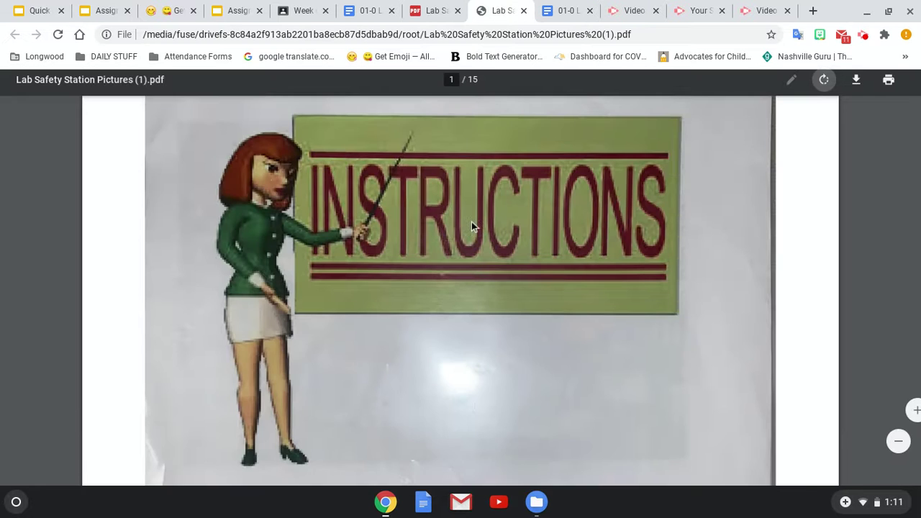
scroll(472, 225, down, 6)
scroll(472, 225, down, 3)
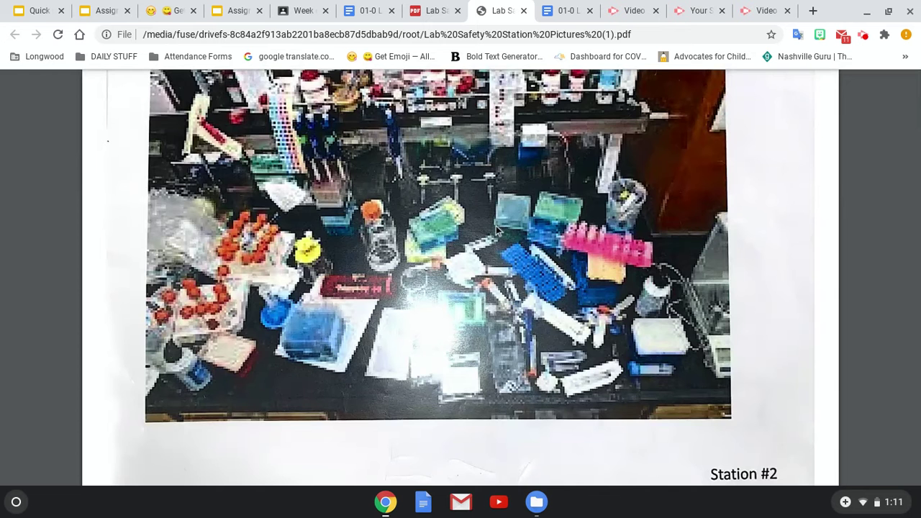
scroll(501, 263, down, 9)
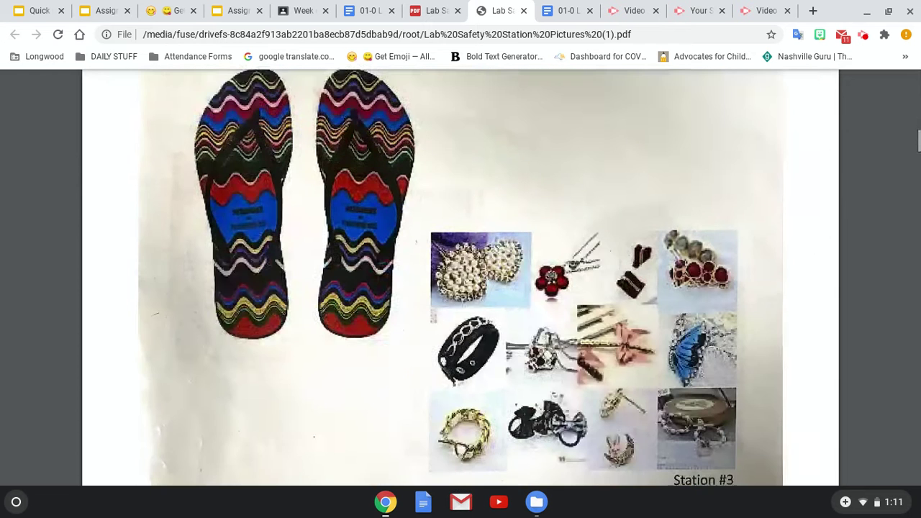
scroll(461, 278, down, 5)
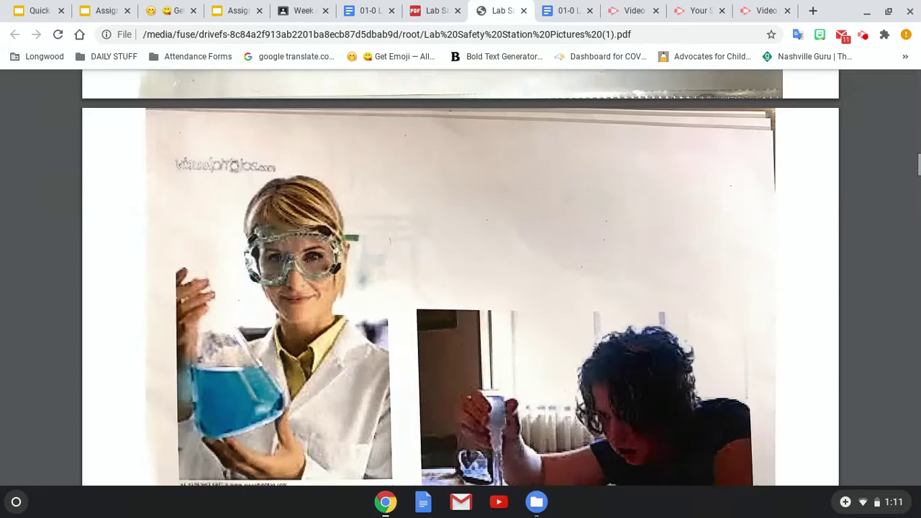
scroll(460, 278, down, 8)
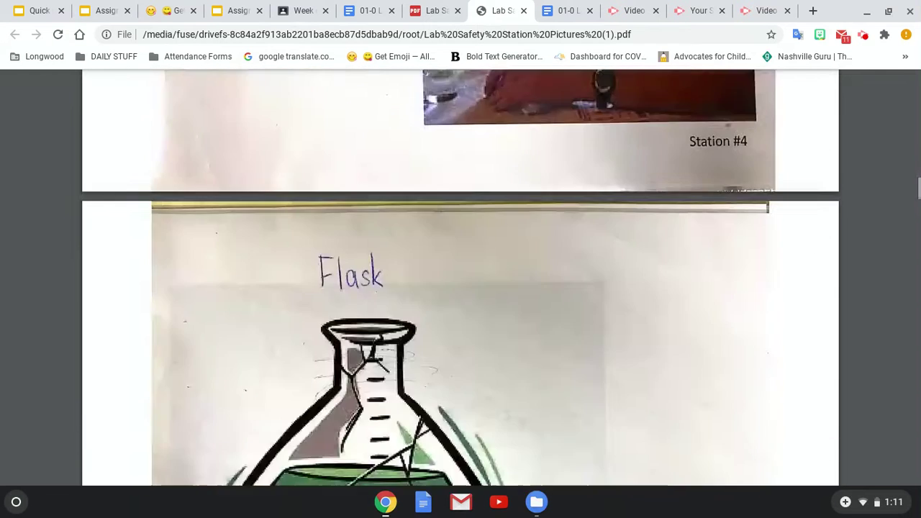
scroll(460, 277, down, 8)
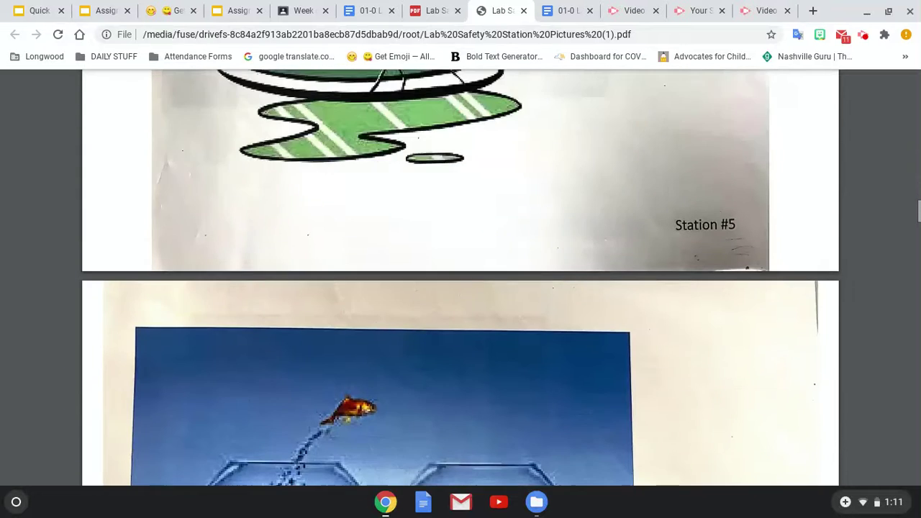
scroll(460, 278, down, 5)
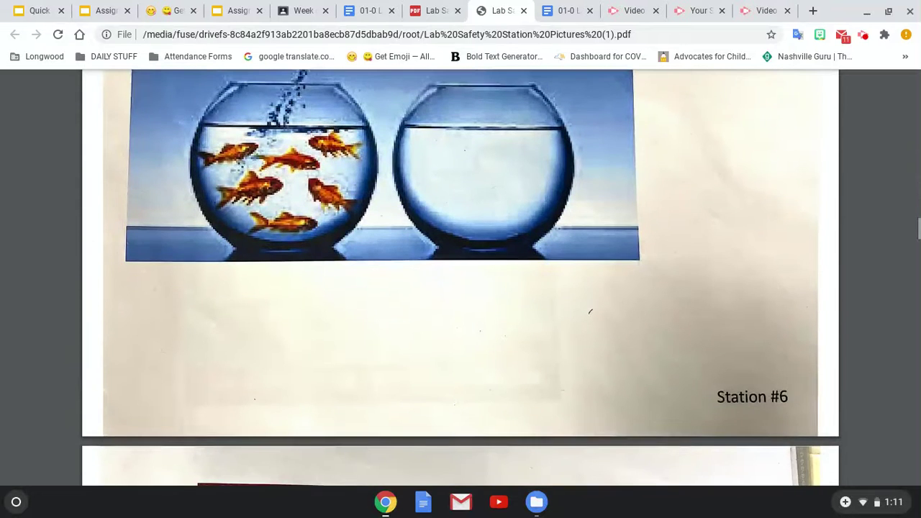
scroll(461, 277, down, 8)
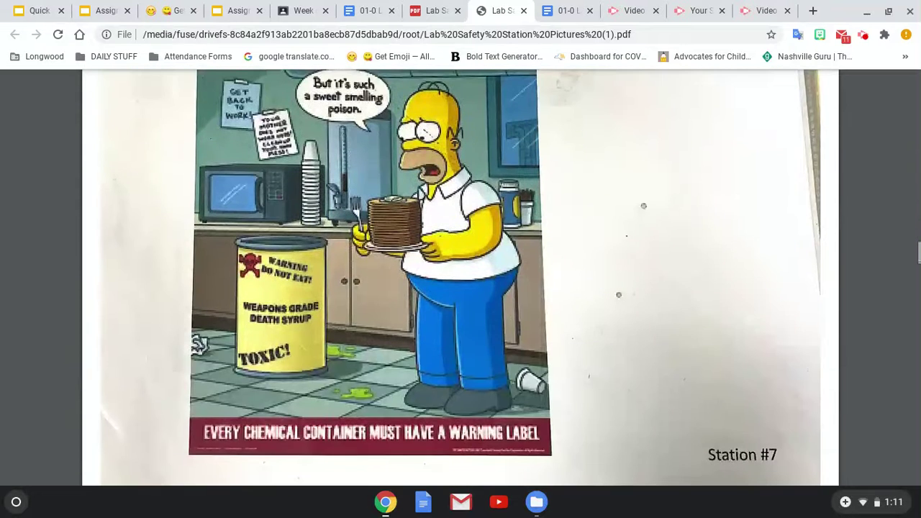
scroll(460, 278, down, 6)
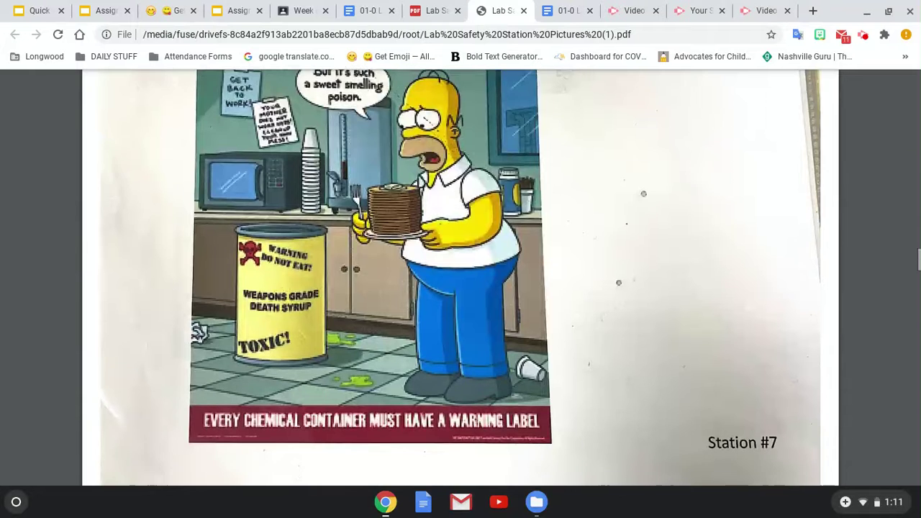
scroll(460, 278, down, 3)
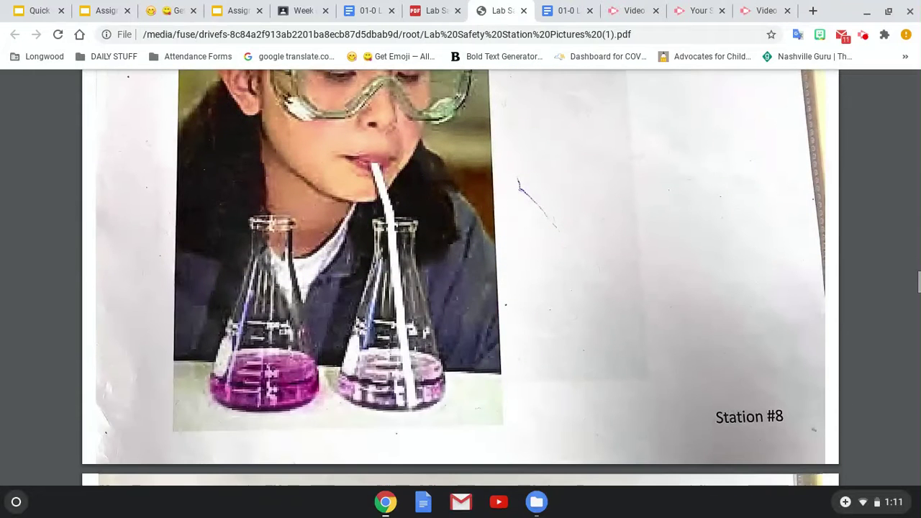
scroll(460, 277, down, 7)
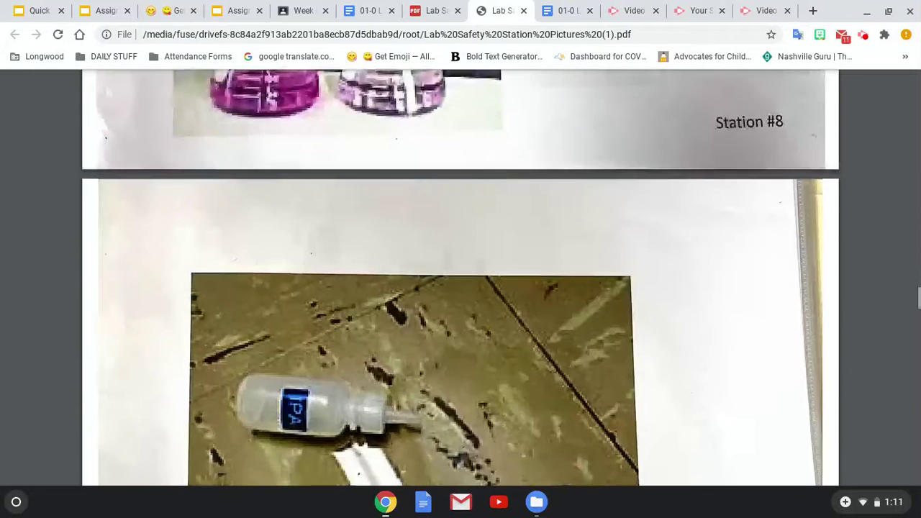
scroll(460, 278, down, 10)
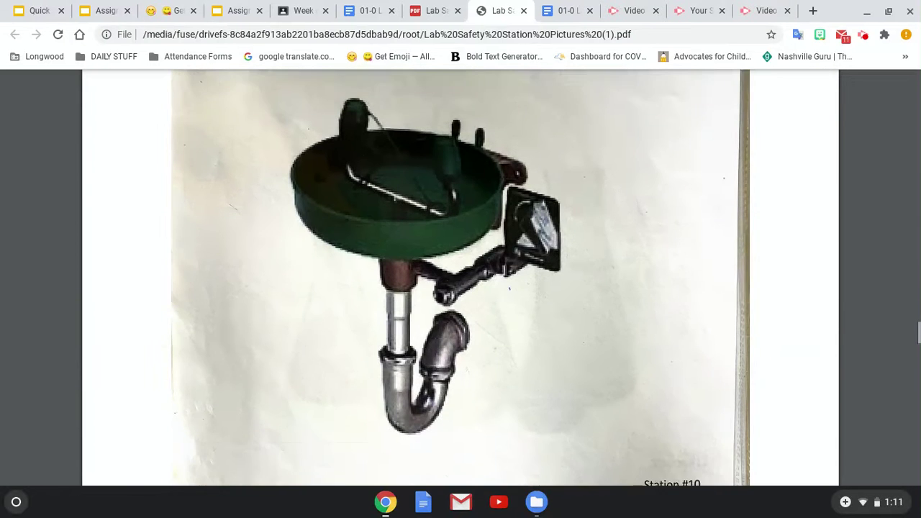
scroll(460, 278, down, 8)
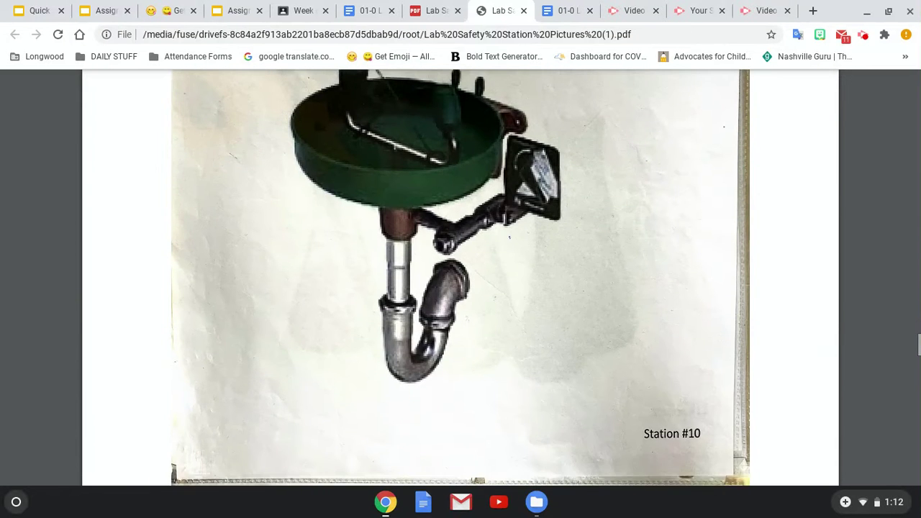
scroll(460, 278, down, 8)
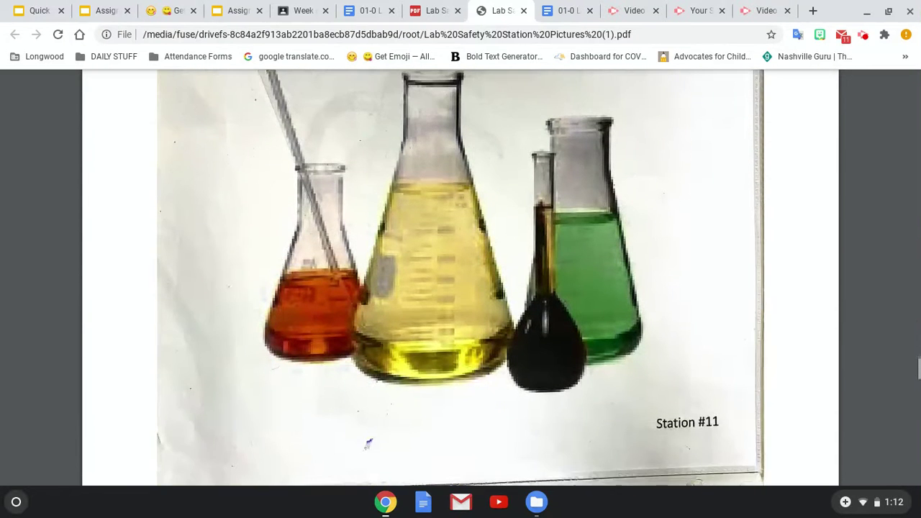
scroll(460, 278, down, 8)
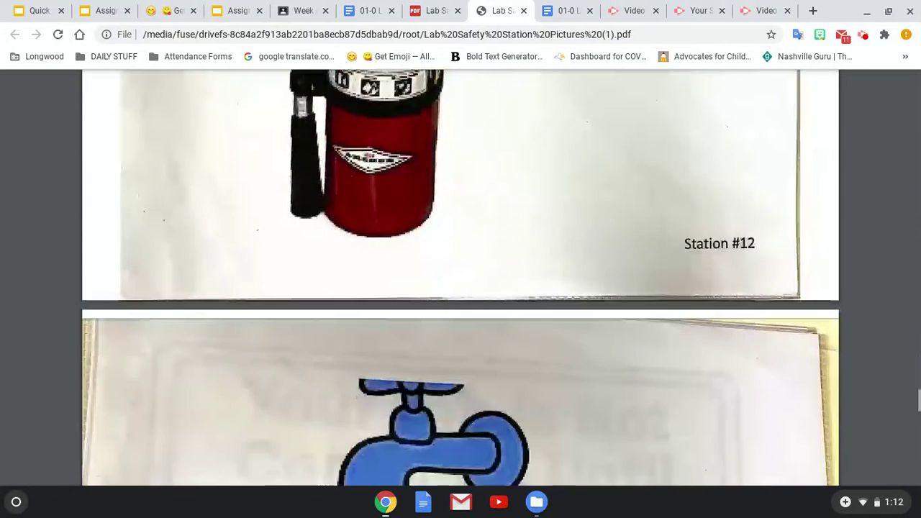
scroll(460, 278, down, 8)
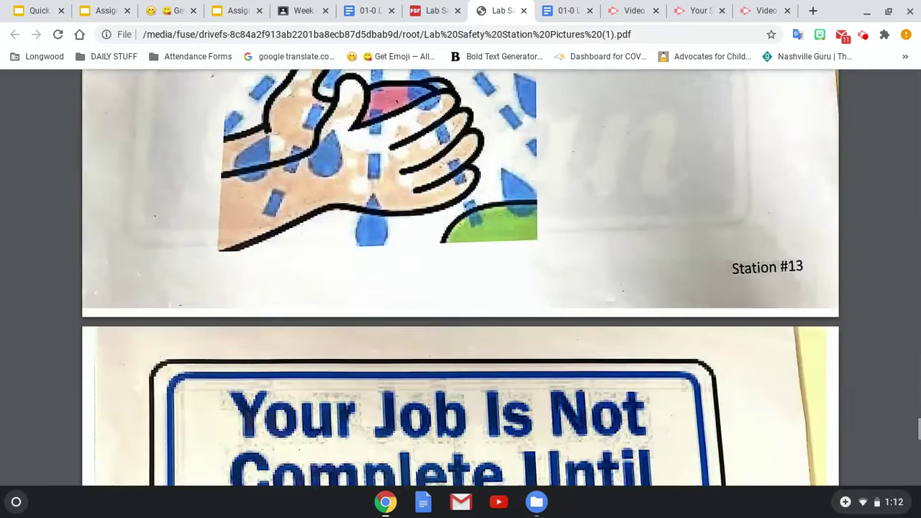
scroll(461, 278, down, 8)
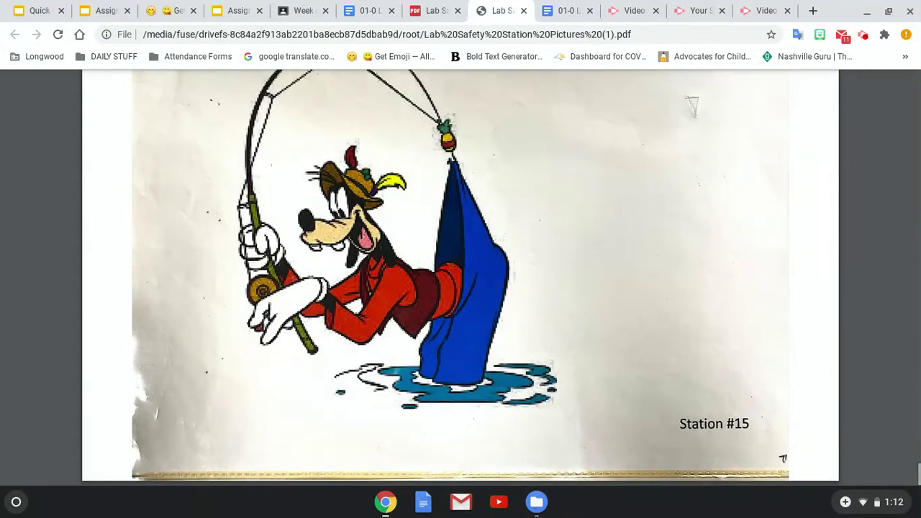
click(431, 12)
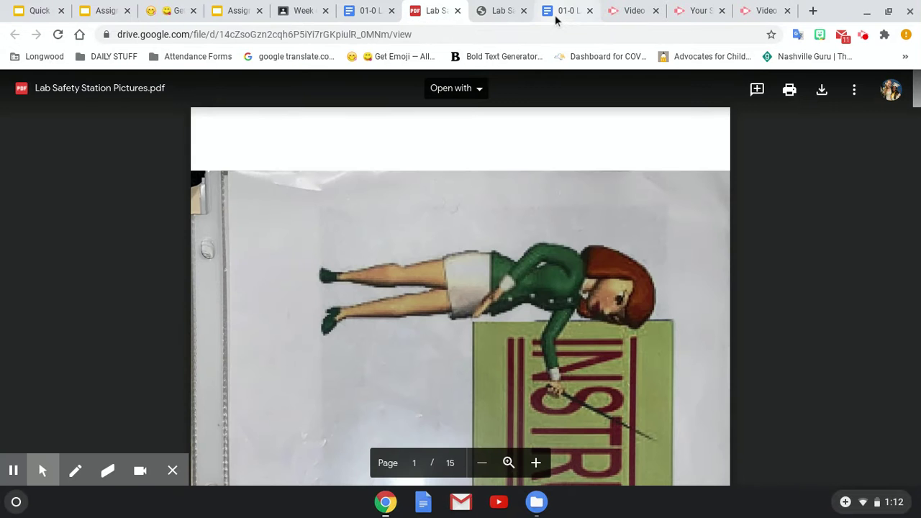
Look over the Estación # 2 heading and answer lines down to Estación # 4
click(555, 14)
scroll(289, 265, down, 2)
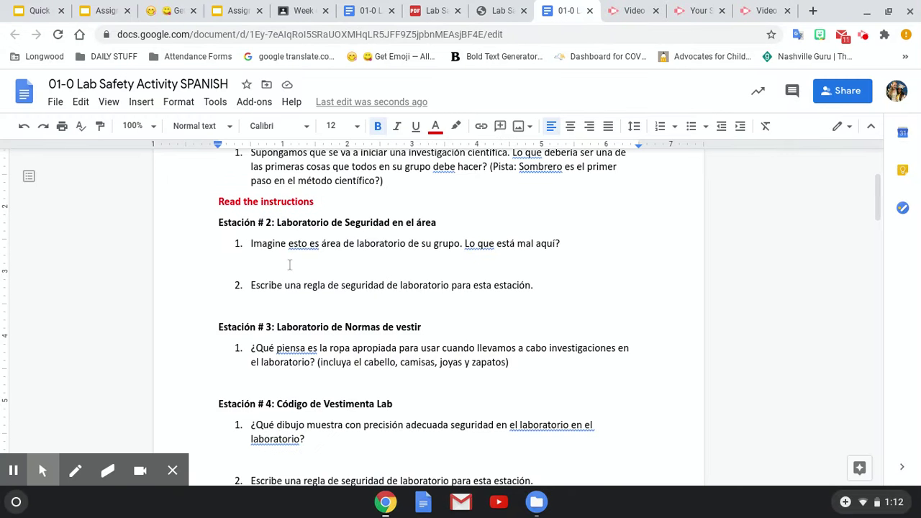
click(218, 222)
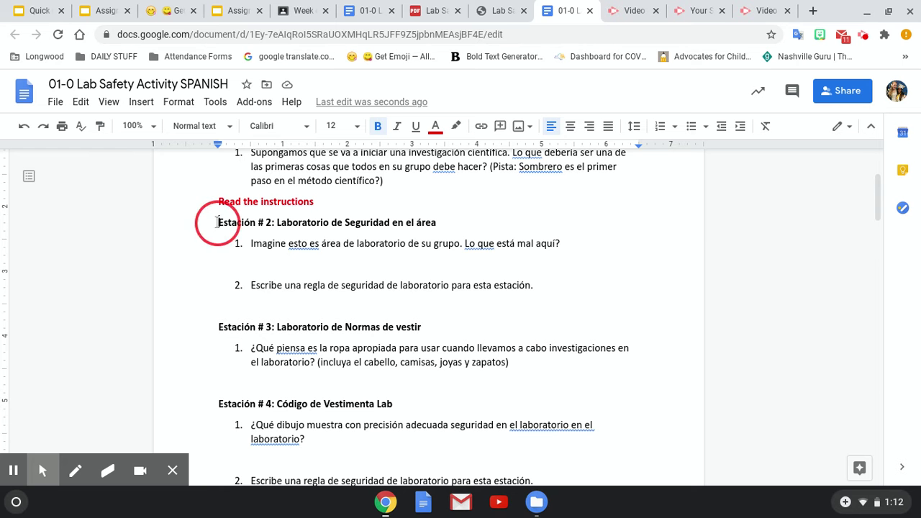
drag(217, 222, 286, 228)
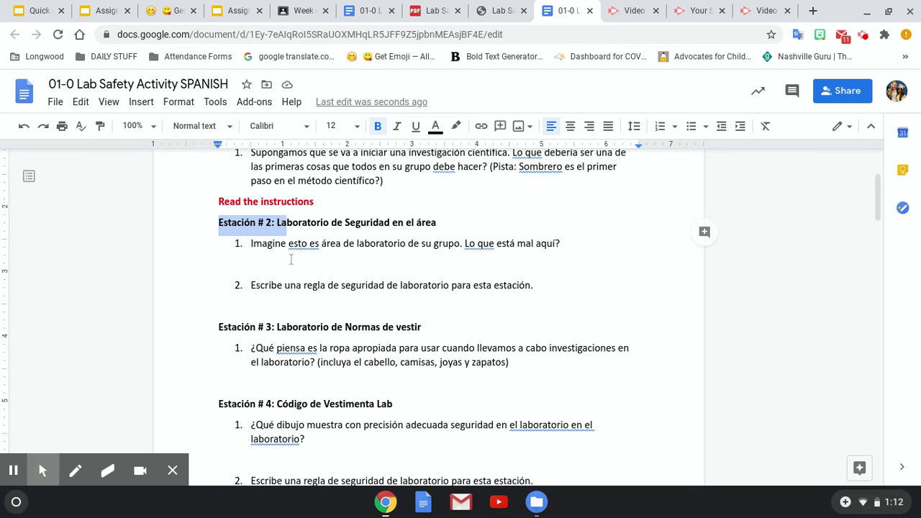
click(291, 259)
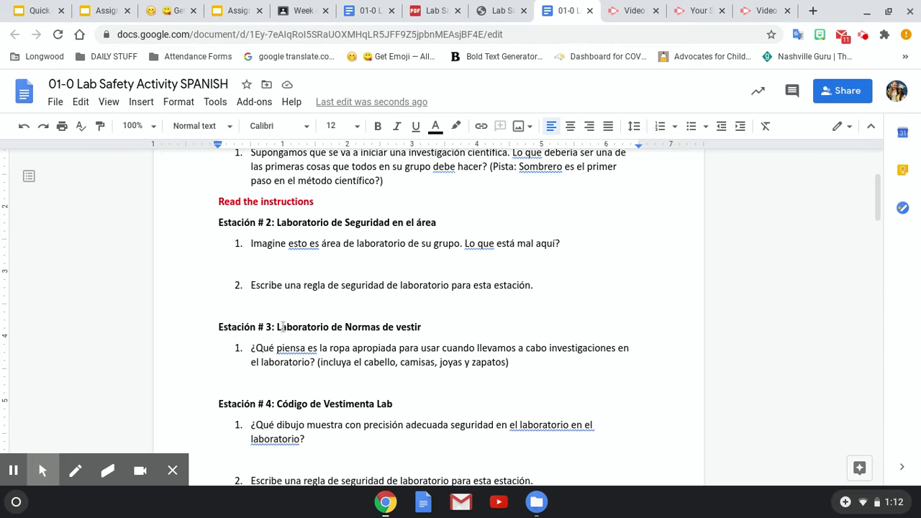
click(392, 389)
click(293, 13)
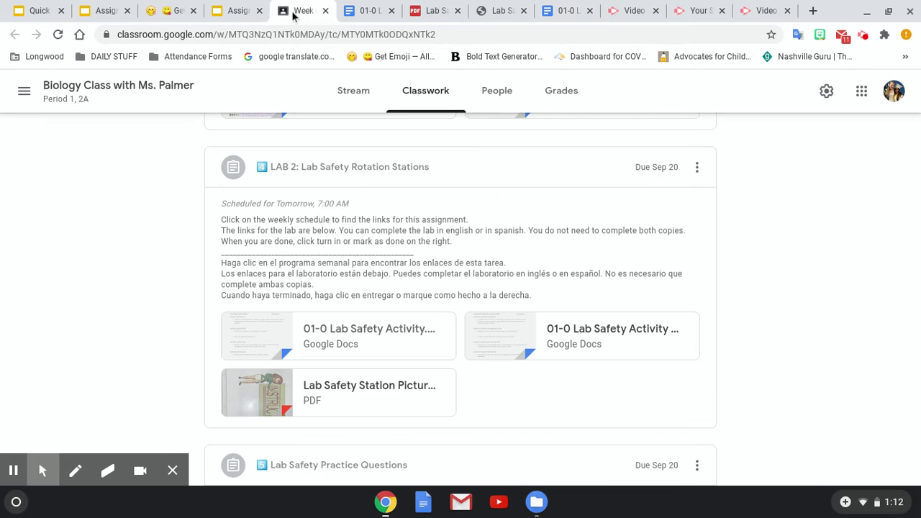
click(234, 10)
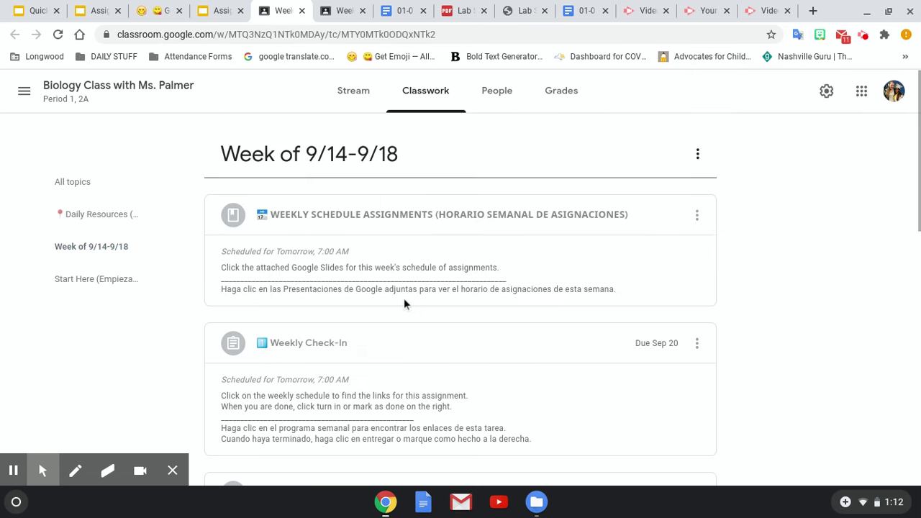
scroll(404, 298, down, 4)
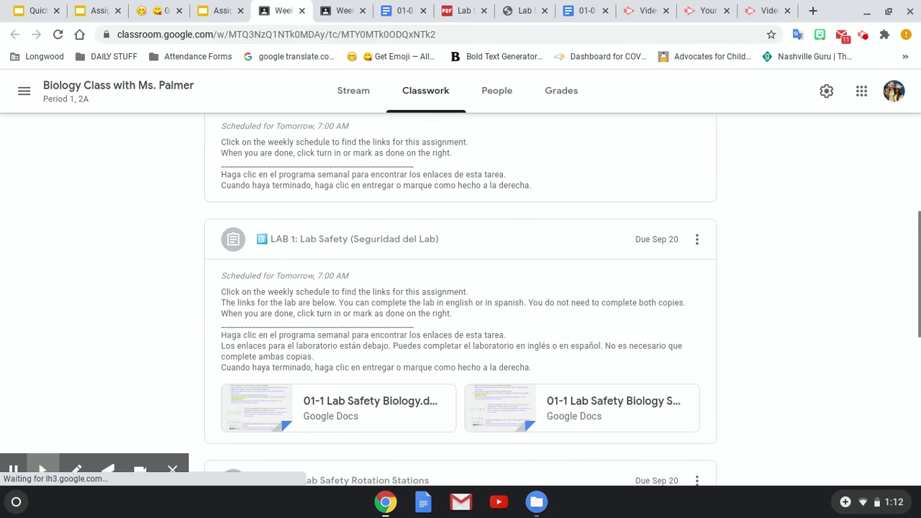
scroll(387, 241, down, 1)
scroll(351, 221, down, 3)
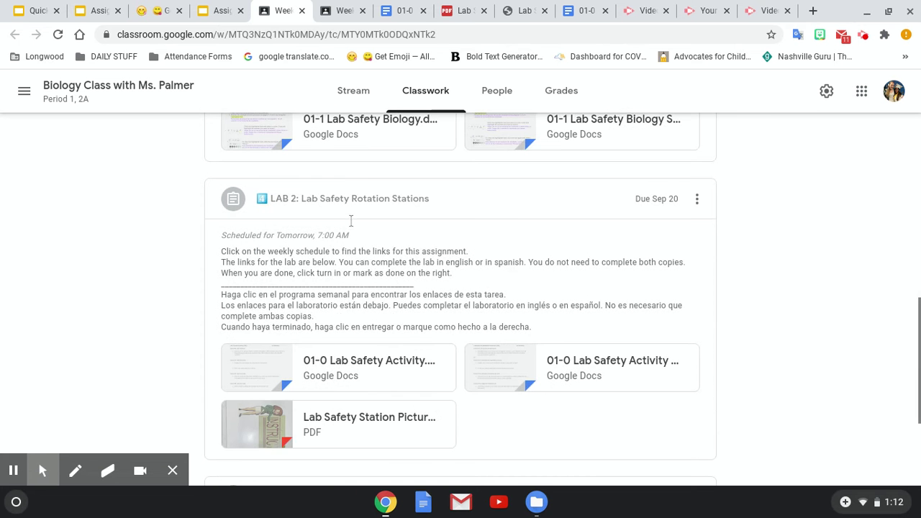
scroll(376, 204, down, 1)
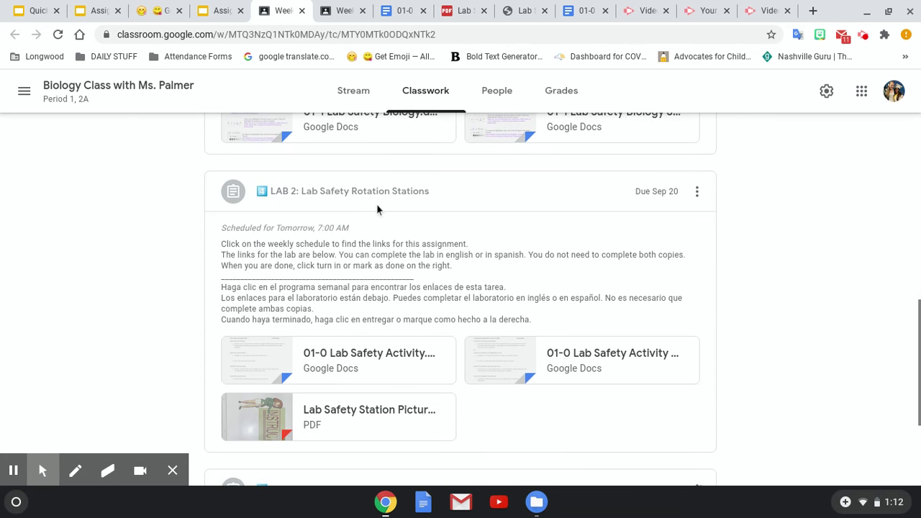